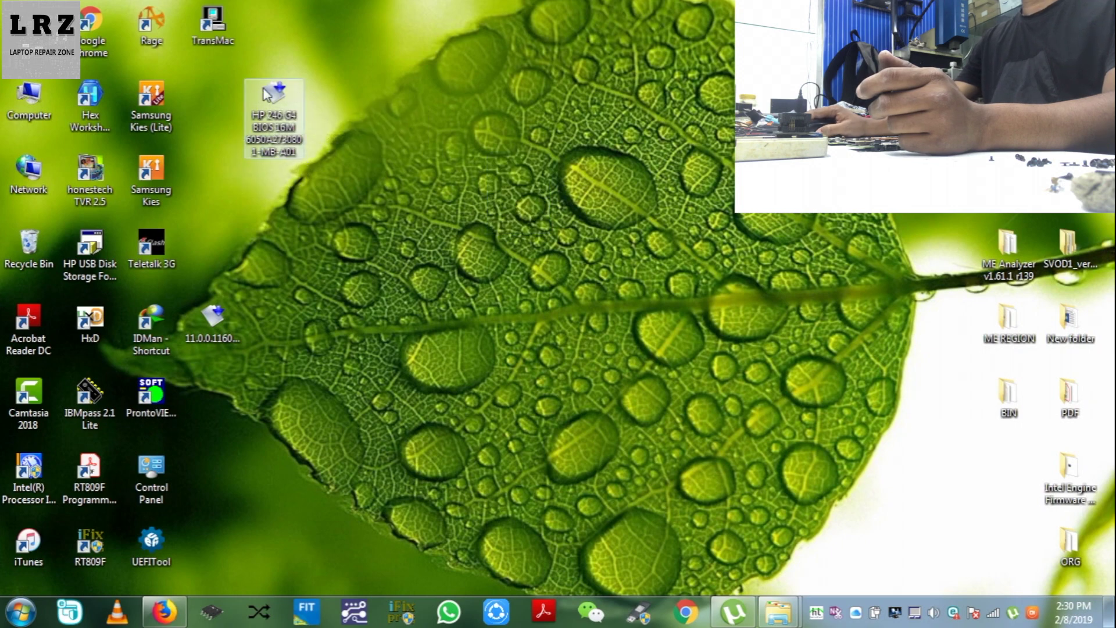
- Place the 11.0.0.1160 file below the HP 246 G4 BIOS file on the desktop, and open ME REGION\ME TOOL\Intel CSME System Tools v11 r11
left_click_drag(208, 322, 244, 214)
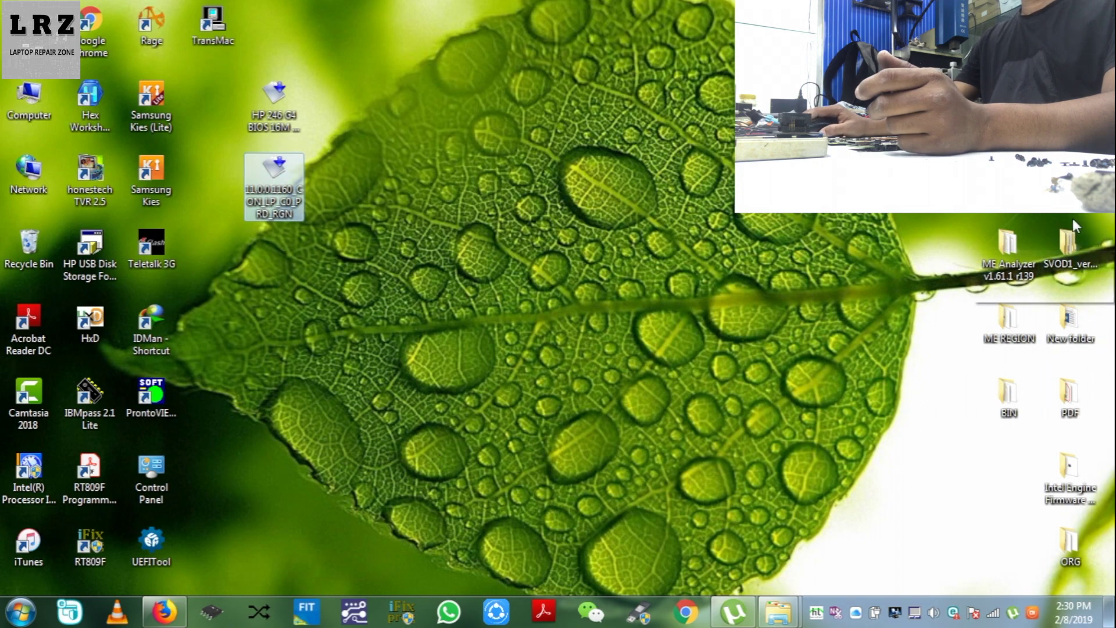
double_click(1026, 324)
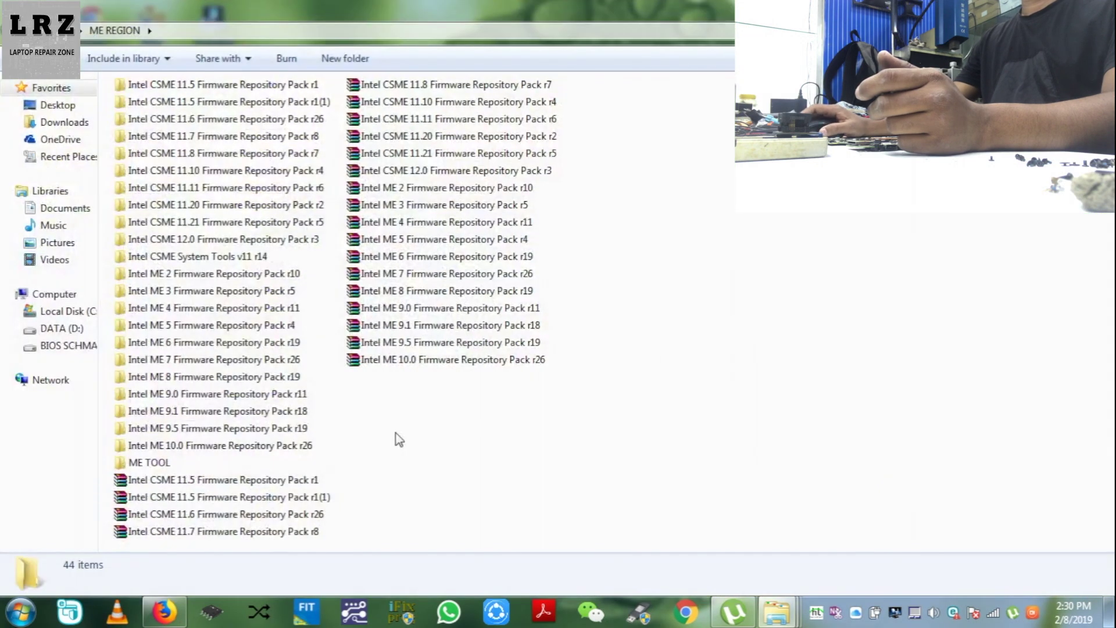
left_click(158, 465)
double_click(158, 465)
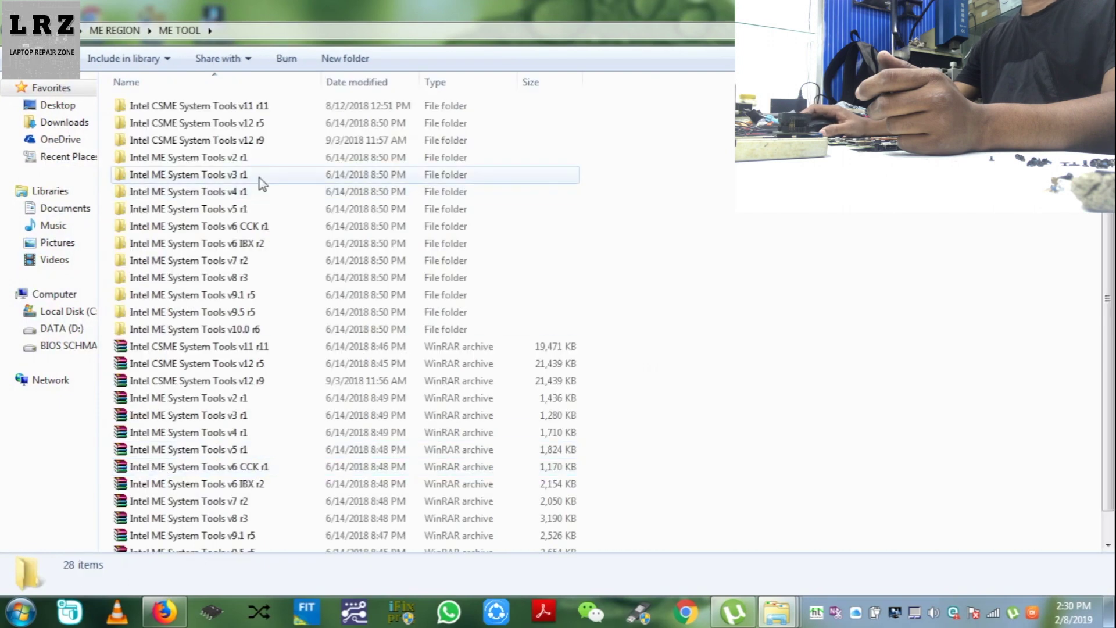
left_click(201, 108)
double_click(201, 107)
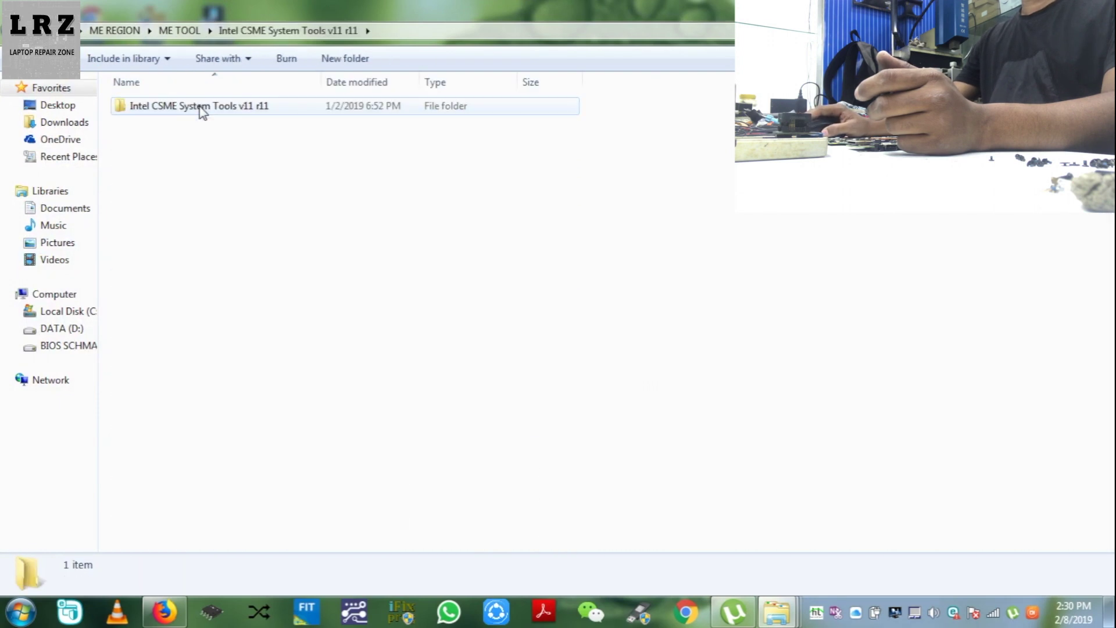
- Launch the fit application from the Flash Image Tool's WIN32 folder within the nested Intel CSME System Tools v11 r11 folder
double_click(233, 109)
left_click(167, 126)
double_click(168, 127)
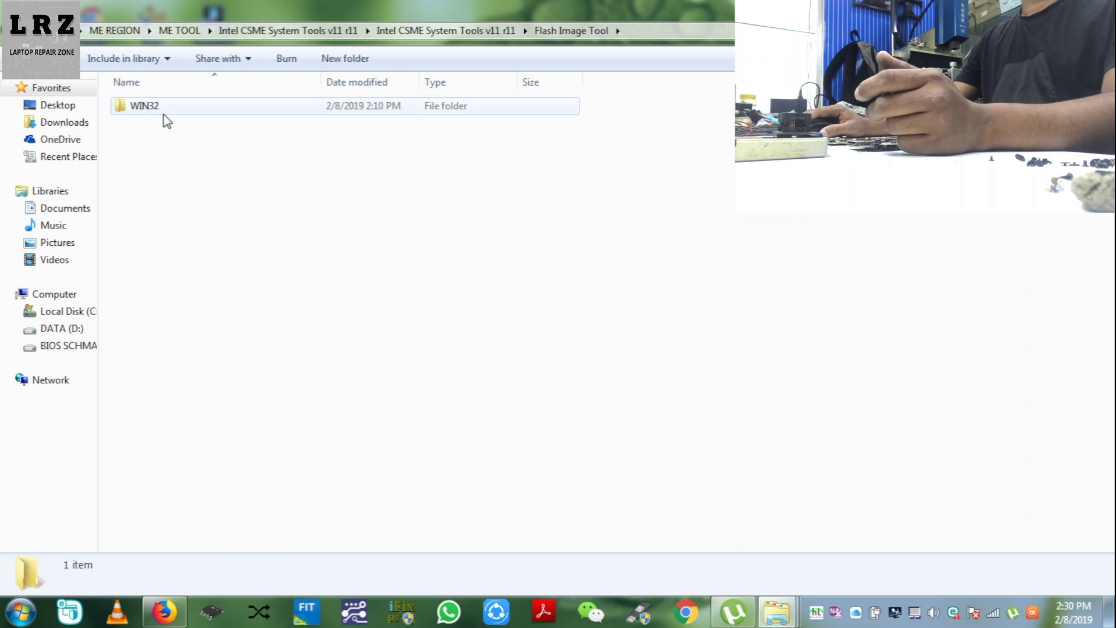
double_click(160, 108)
left_click(139, 195)
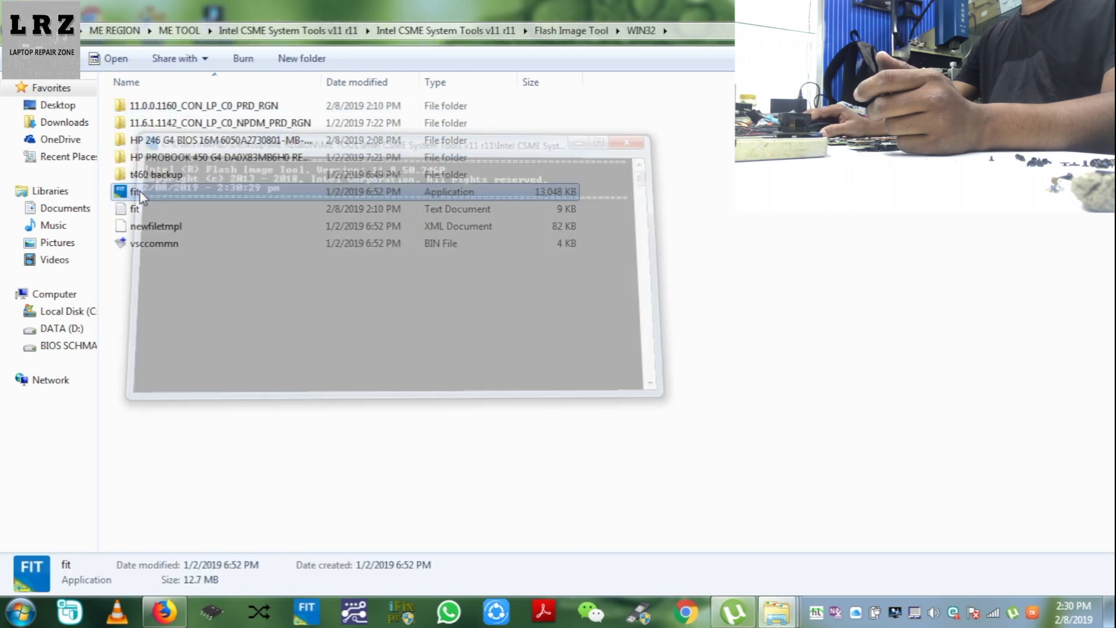
key("super+d")
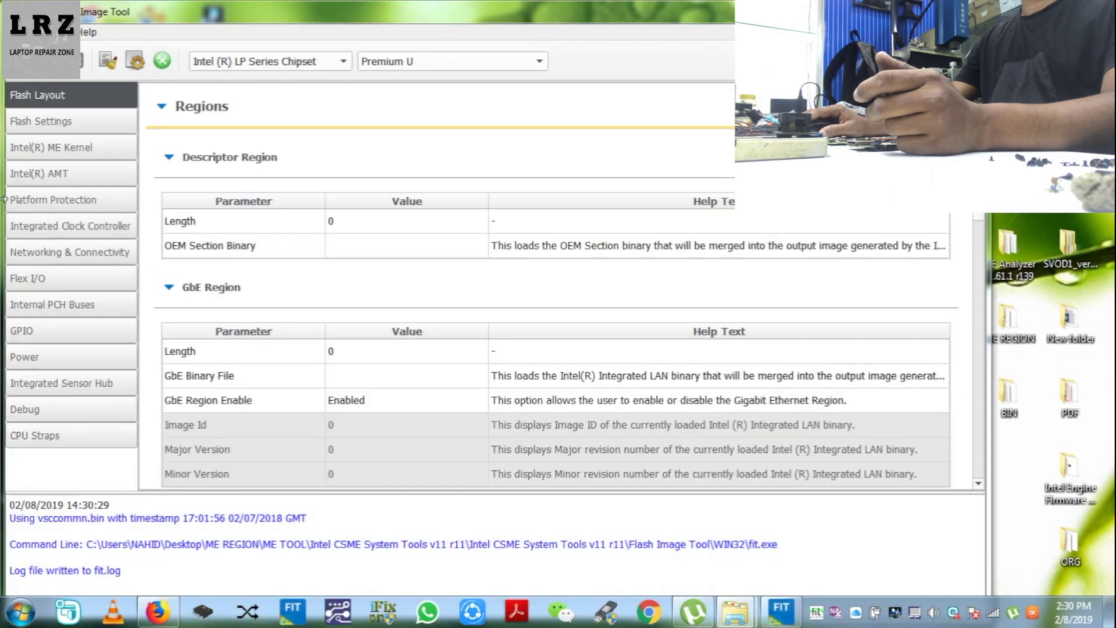
- Open the BIOS dump HP 246 G4 BIOS 16M 6050A2730801-MB-A01.BIN from the Desktop folder in Flash Image Tool
left_click(12, 32)
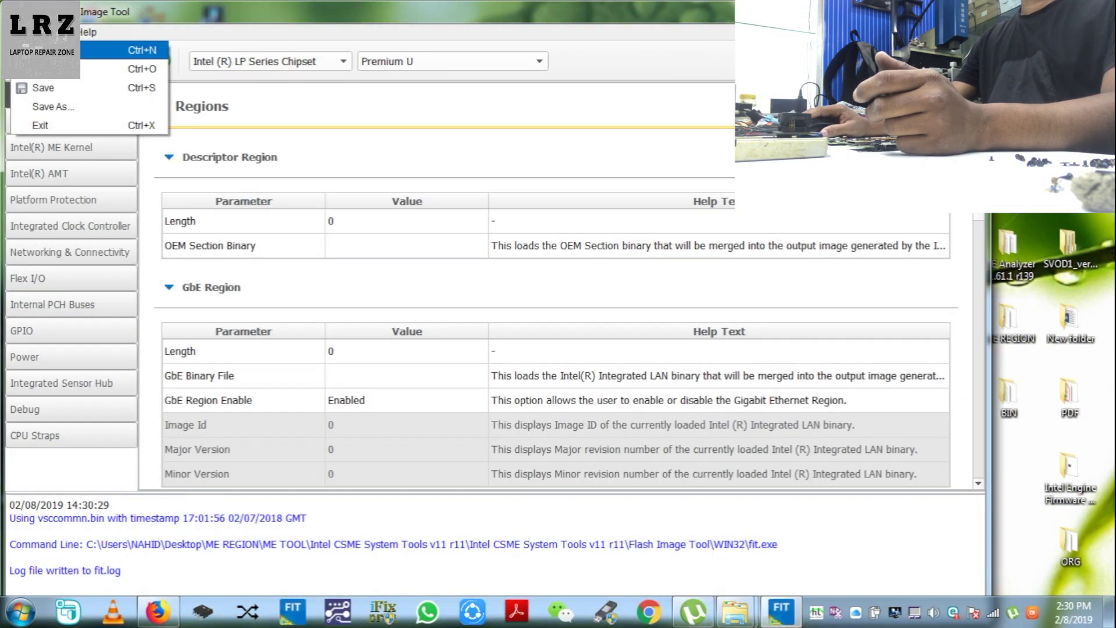
left_click(35, 50)
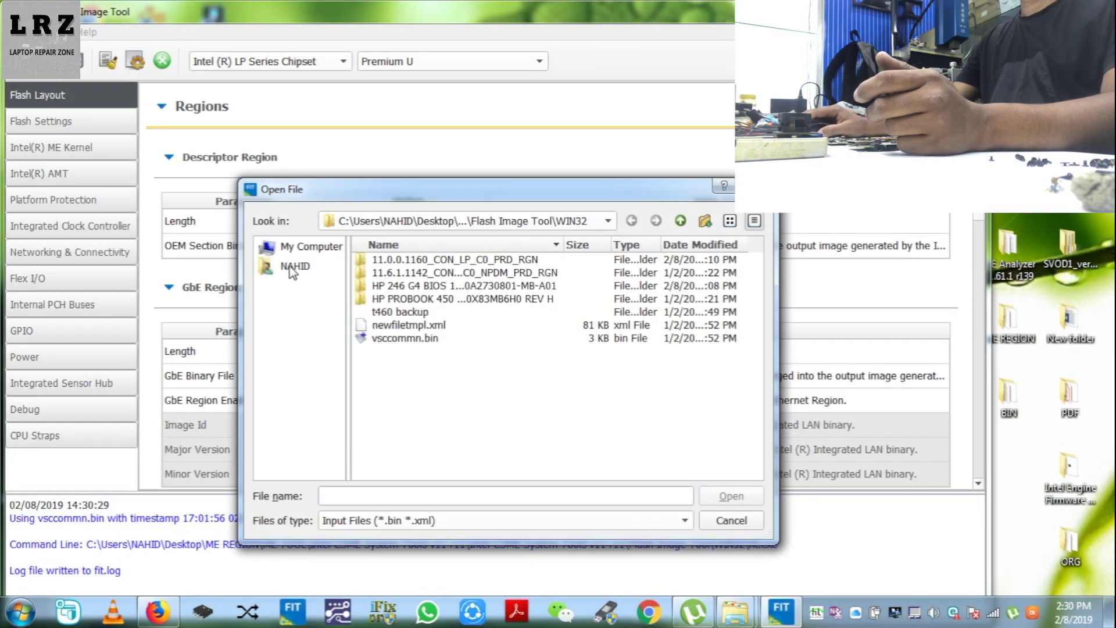
left_click(291, 271)
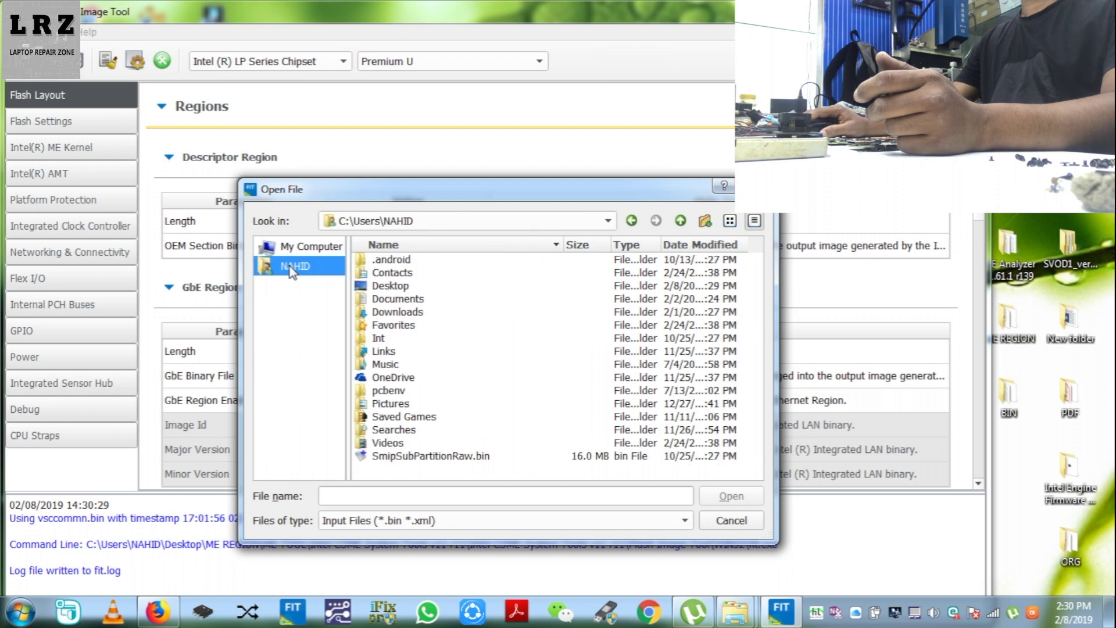
double_click(383, 287)
left_click(419, 457)
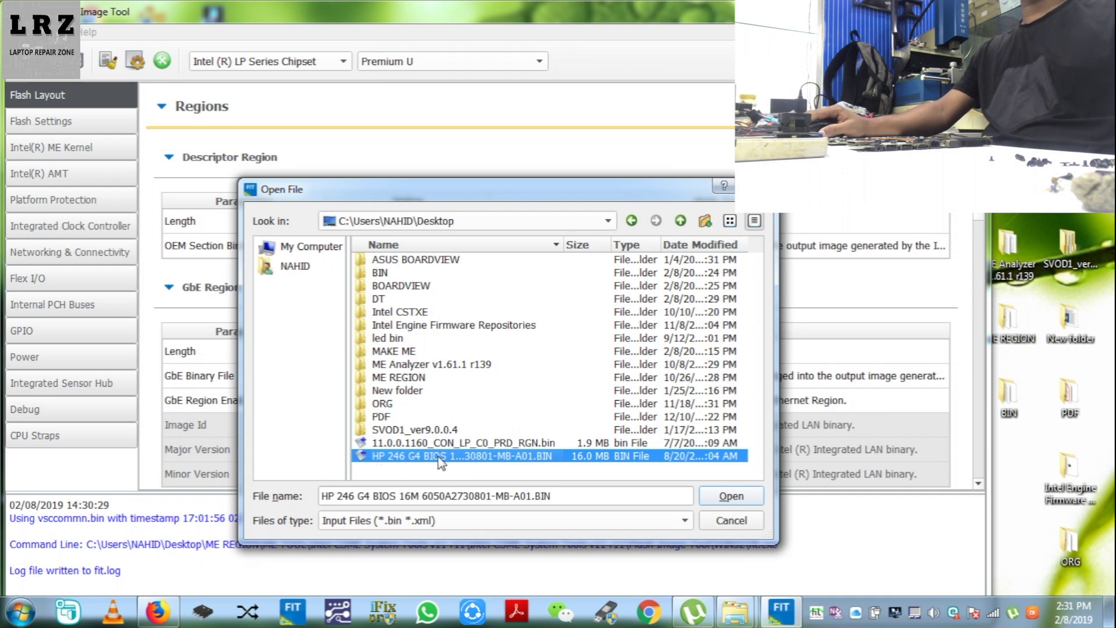
double_click(474, 457)
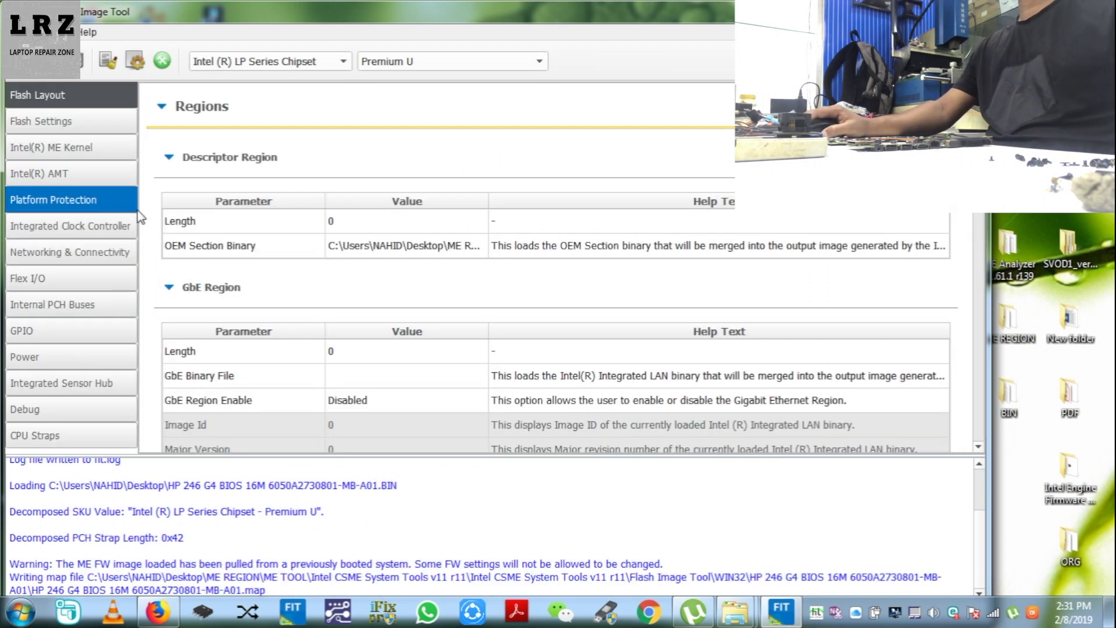
- Replace the Intel ME binary file with 11.0.0.1160_CON_LP_C0_PRD_RGN.bin from the Desktop folder, accepting the reset of existing parameters
scroll(356, 334, "down", 6)
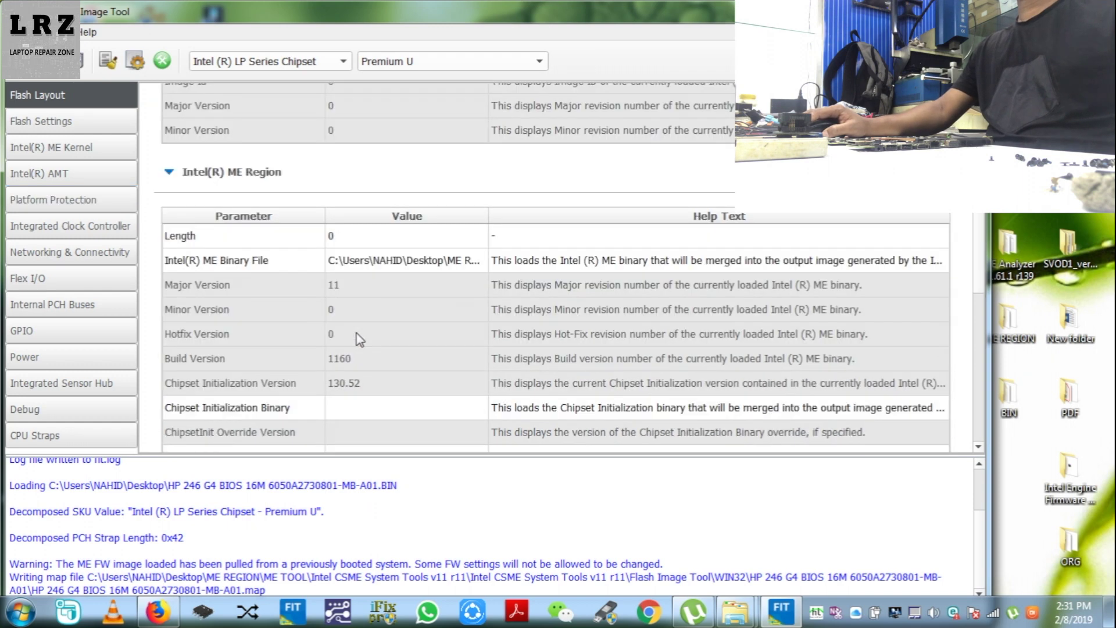
double_click(404, 263)
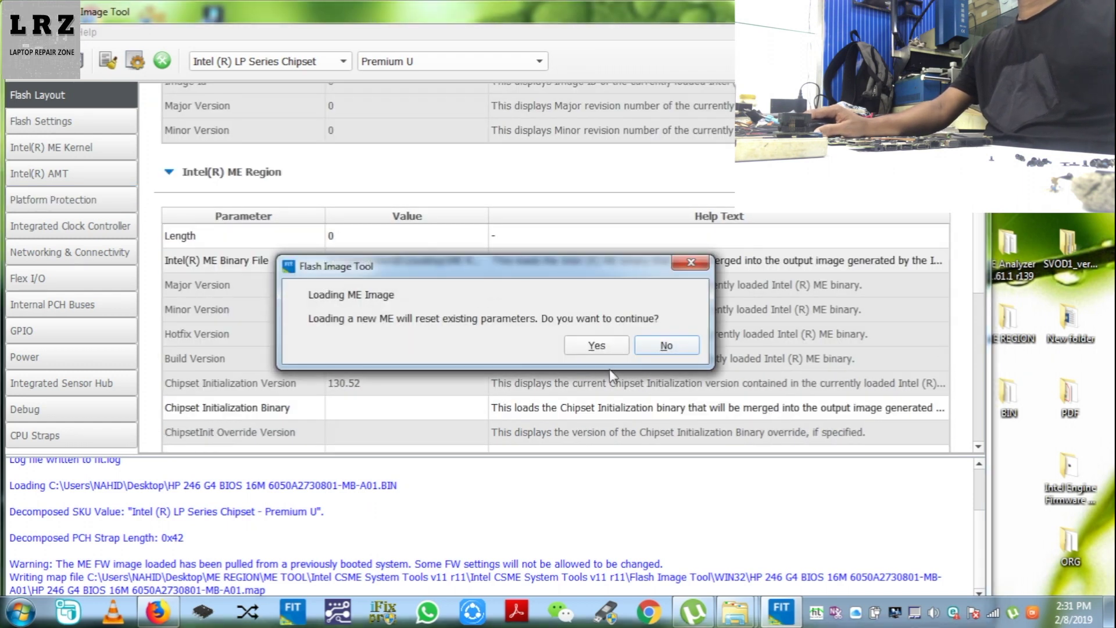
left_click(602, 352)
left_click(477, 261)
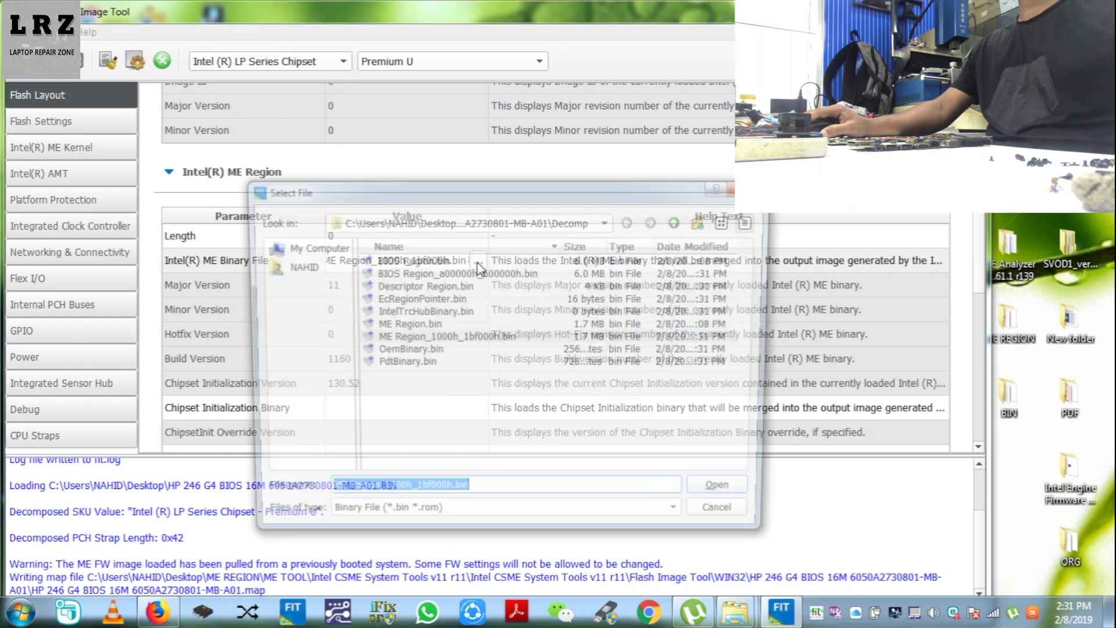
left_click(294, 267)
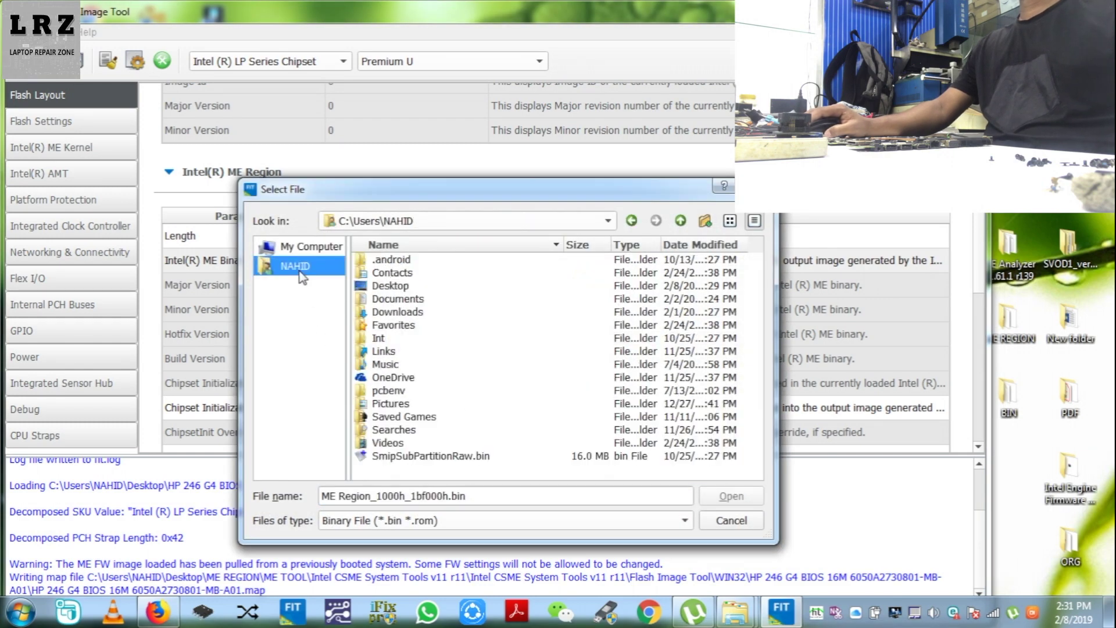
double_click(400, 288)
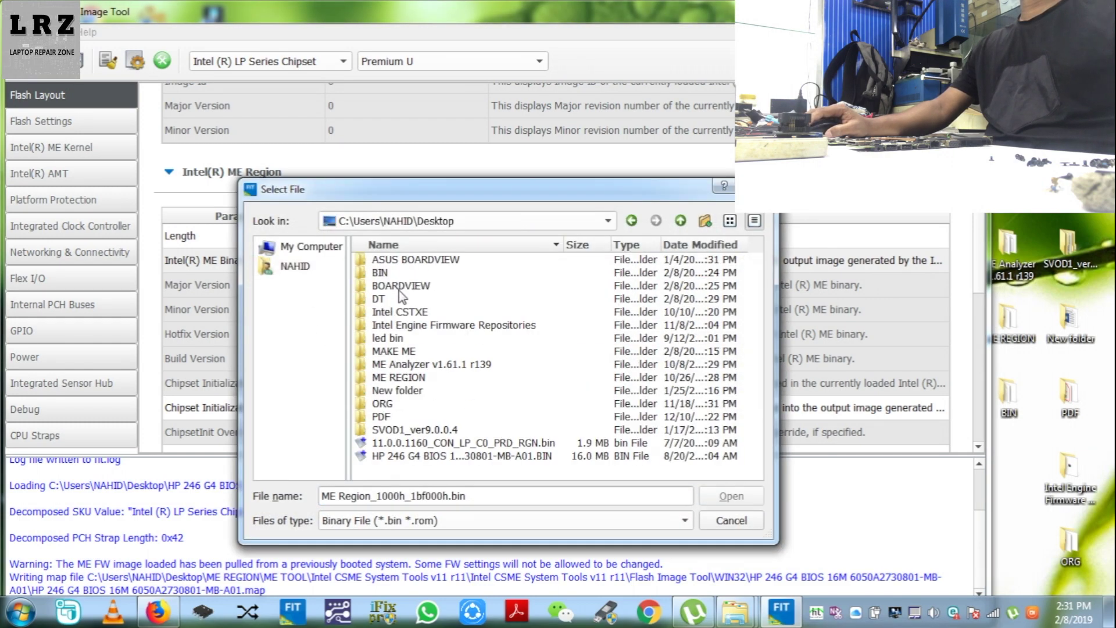
left_click(430, 447)
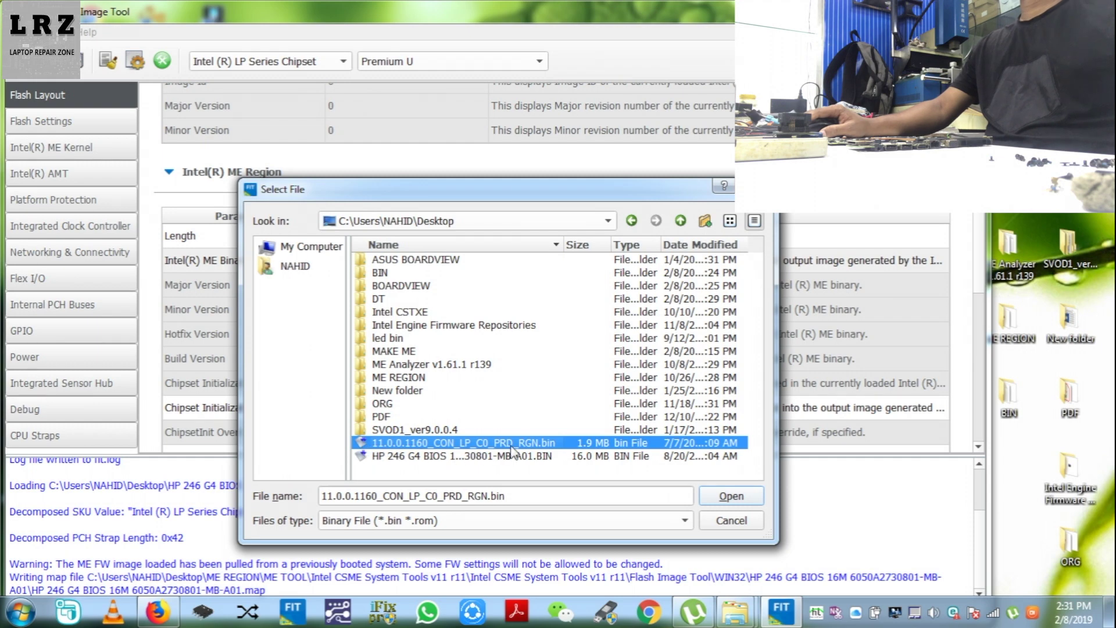
double_click(486, 445)
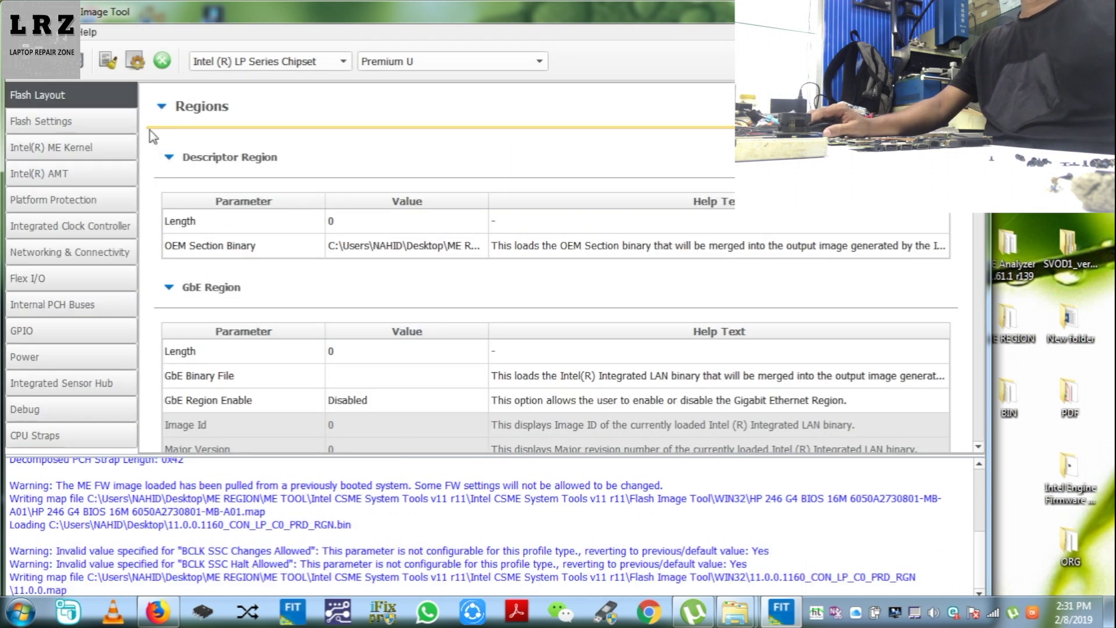
- Set the output path in the build settings to outimage.bin in the desktop folder MAKE ME
left_click(52, 32)
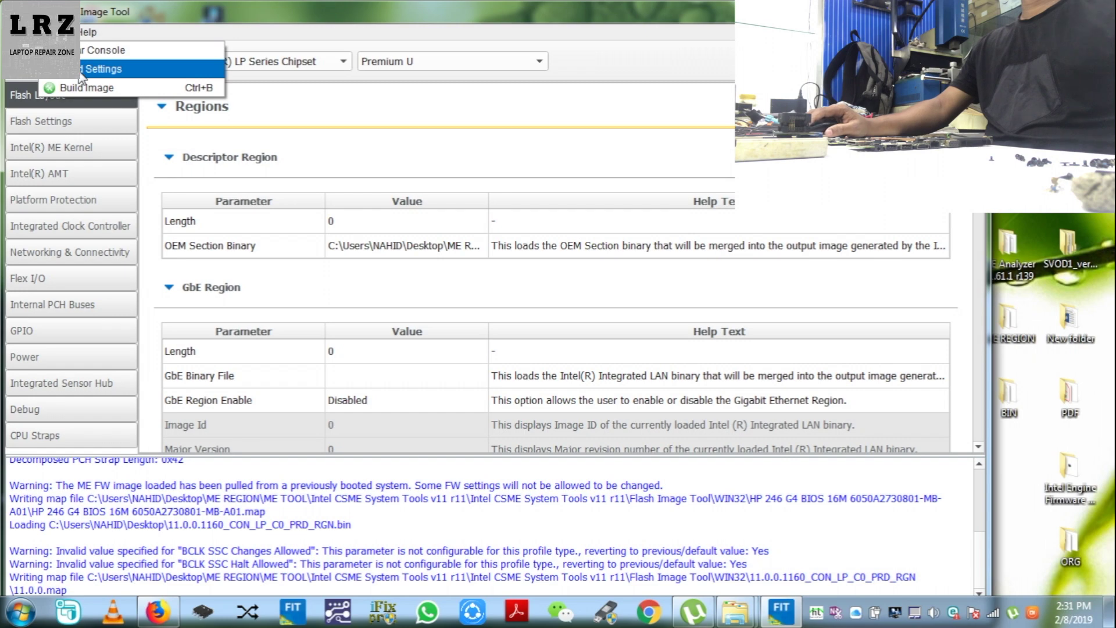
left_click(99, 69)
left_click(378, 207)
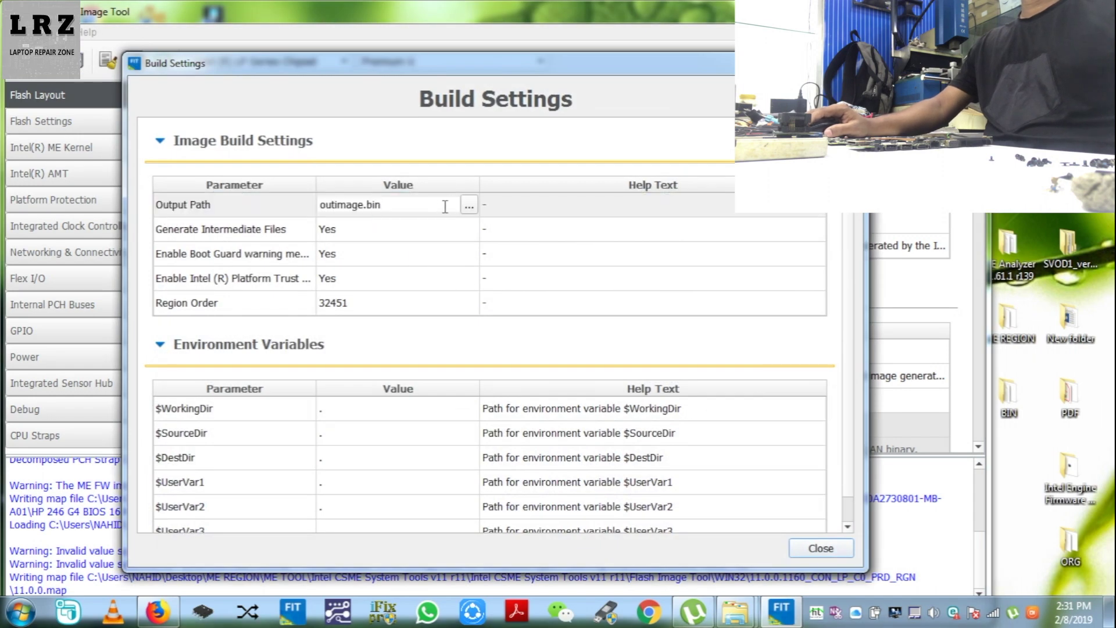
left_click(464, 207)
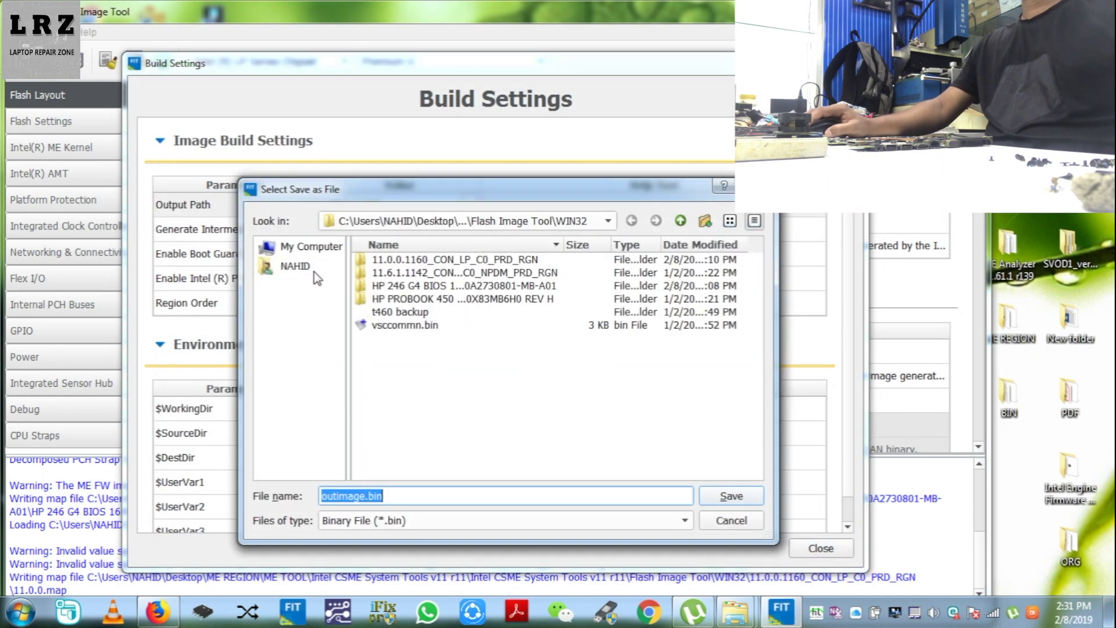
left_click(297, 267)
double_click(391, 285)
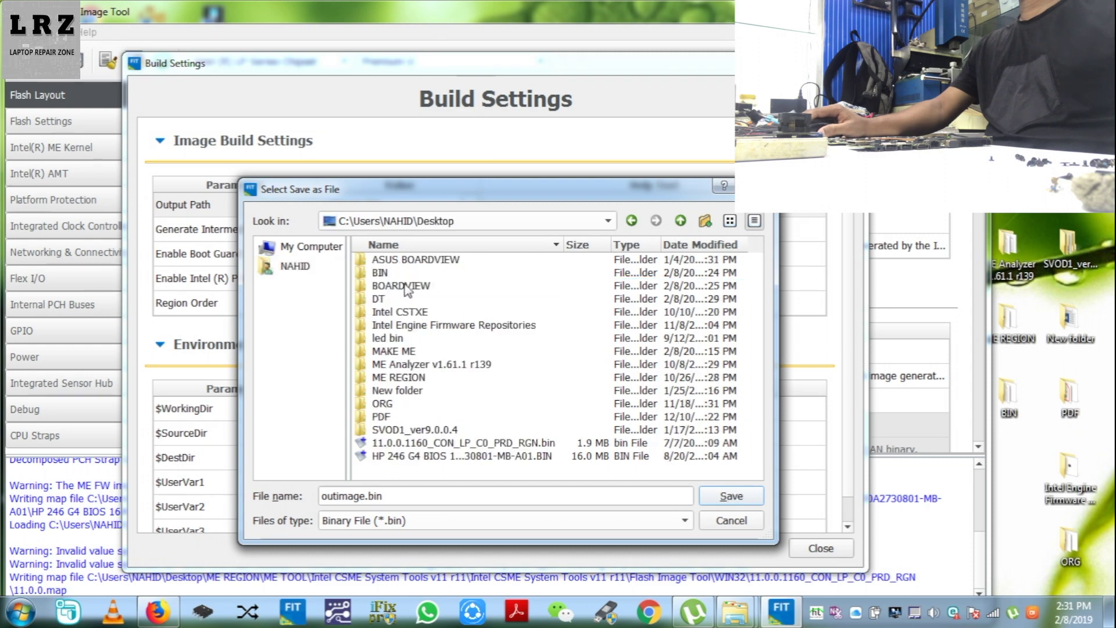
double_click(398, 352)
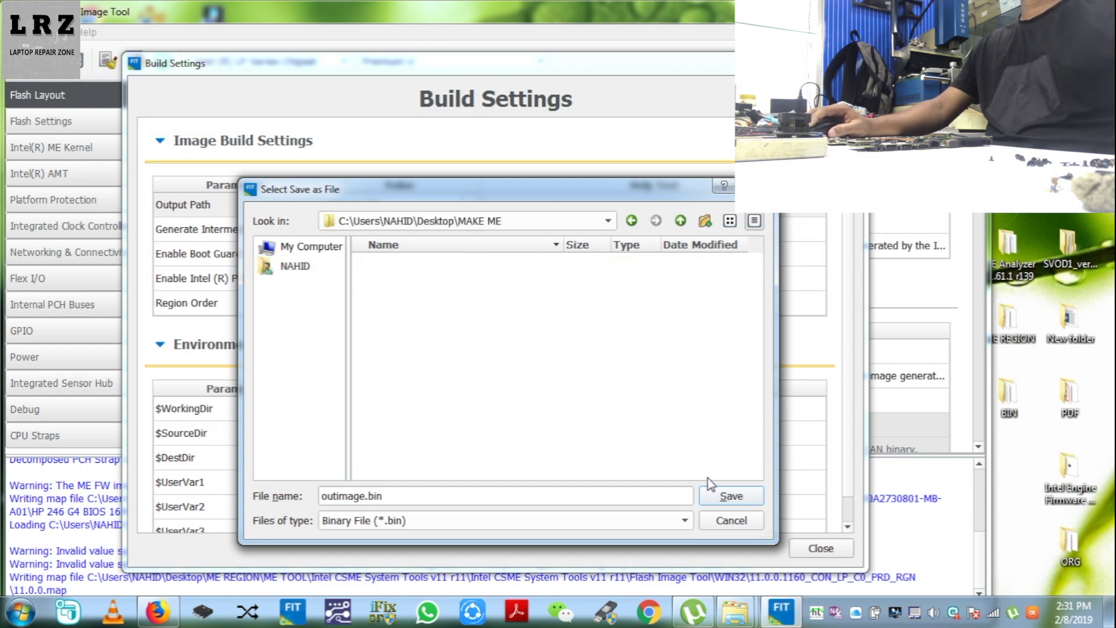
left_click(731, 495)
left_click(820, 548)
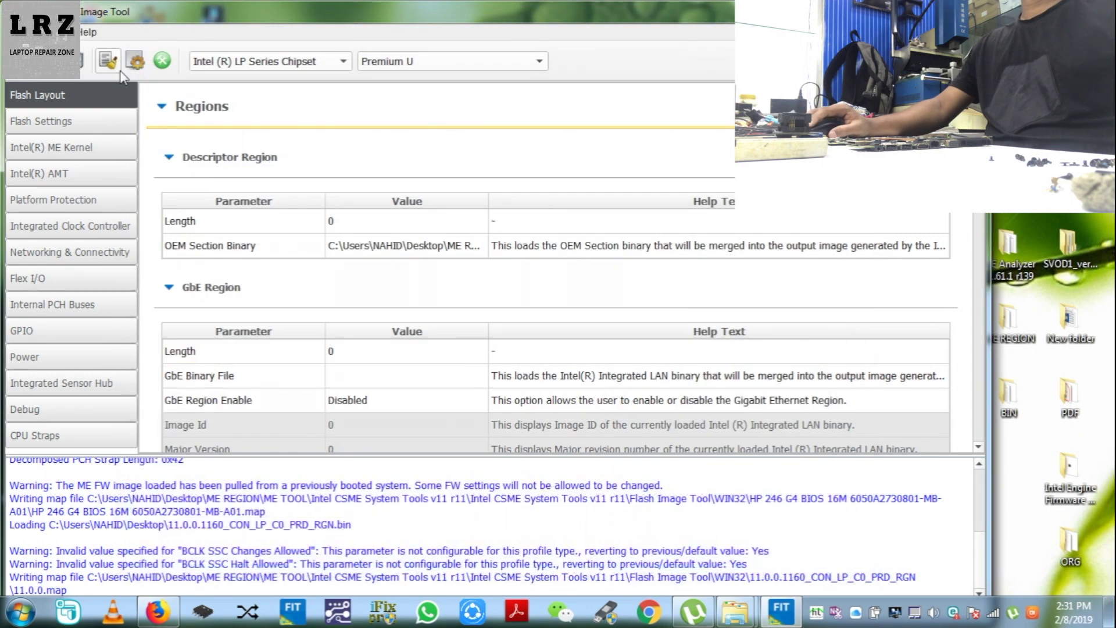
- Build the flash image, accepting Boot Guard being disabled, and close Flash Image Tool, discarding the changes to Untitled.xml
left_click(61, 32)
left_click(77, 84)
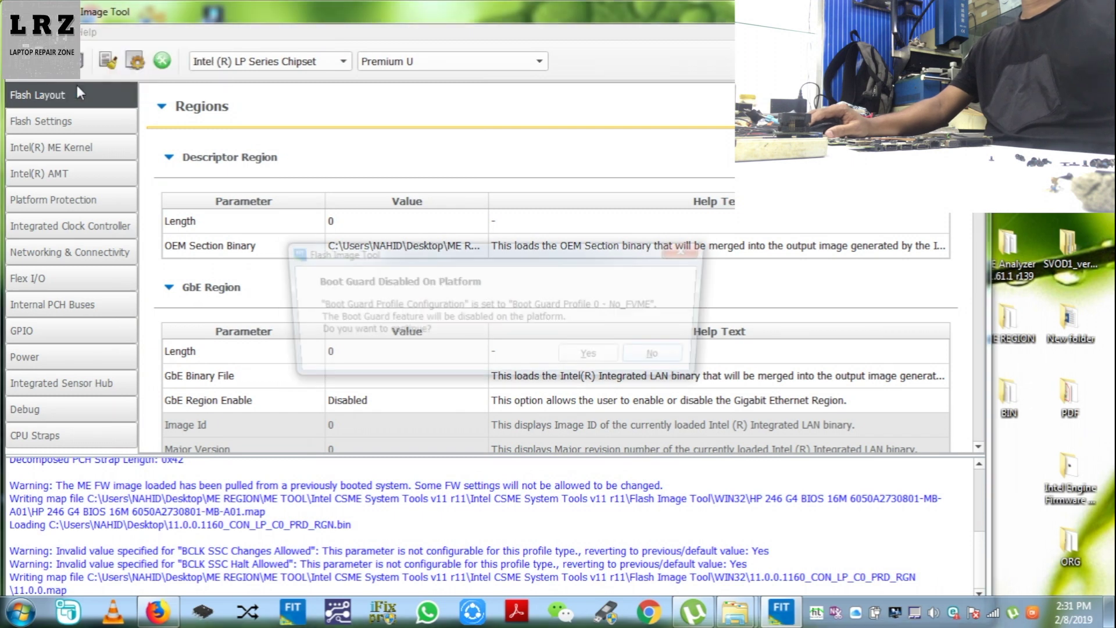
left_click(582, 360)
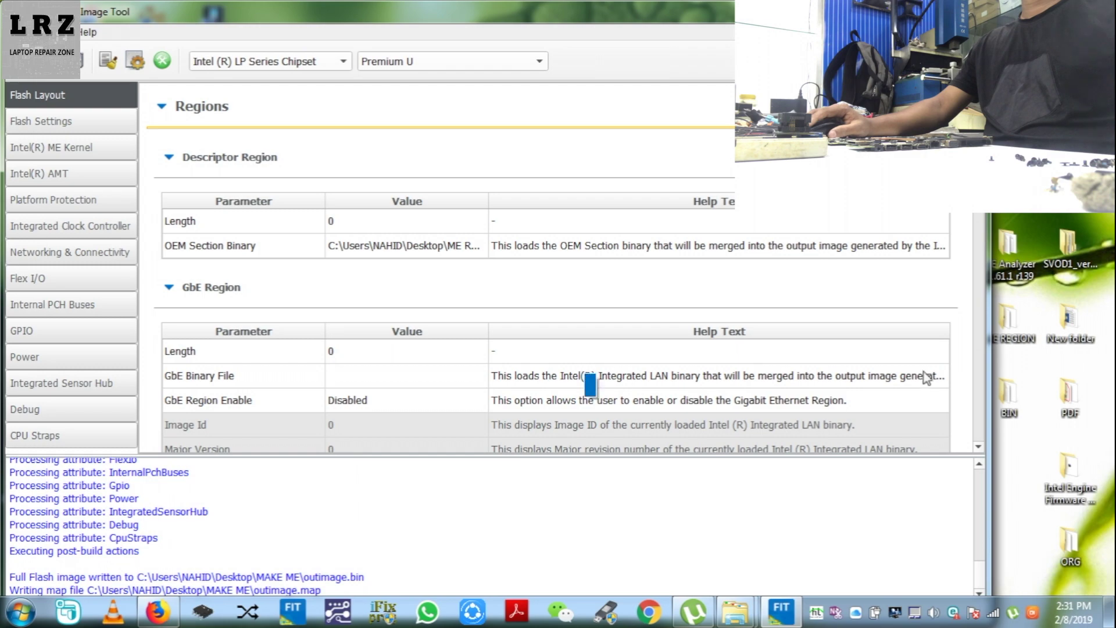
key("alt+F4")
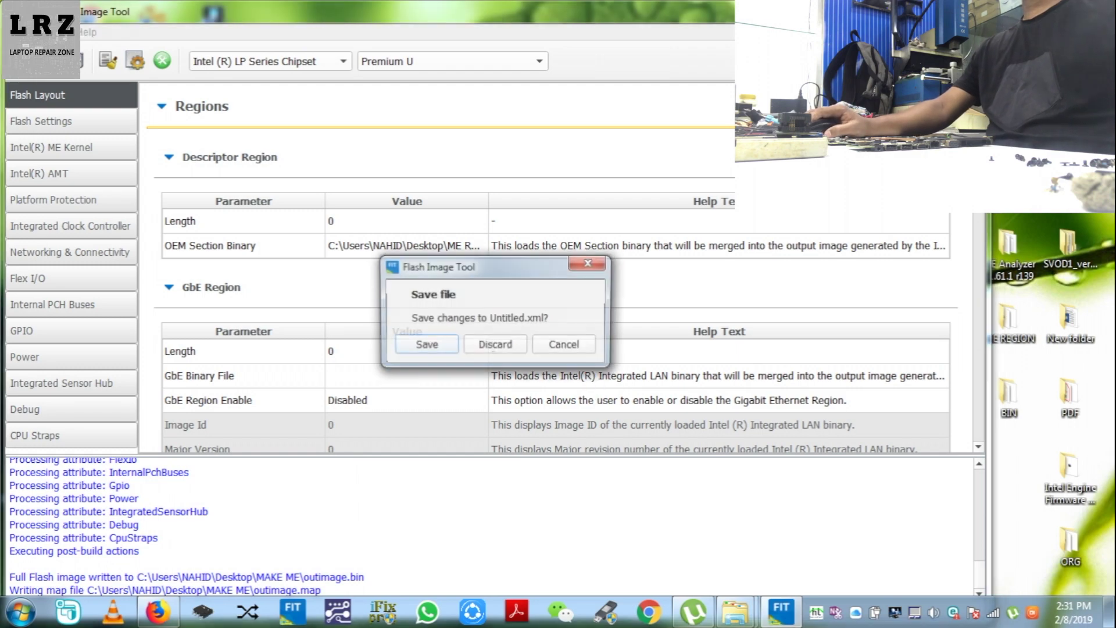
left_click(492, 345)
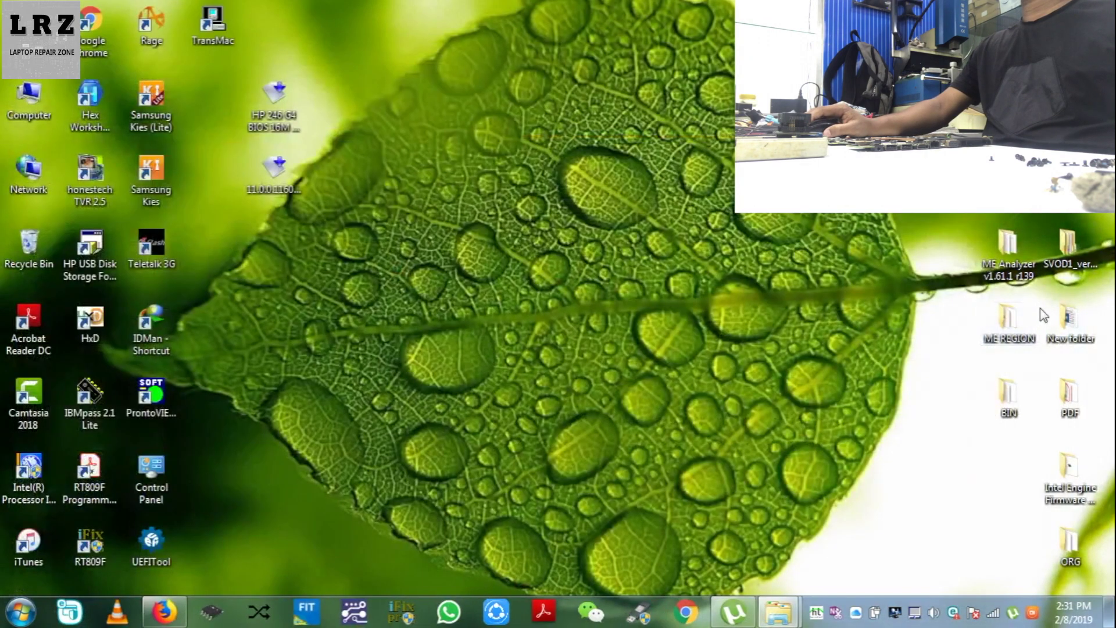
- Copy the outimage BIN file from the MAKE ME folder to the desktop
left_click(777, 611)
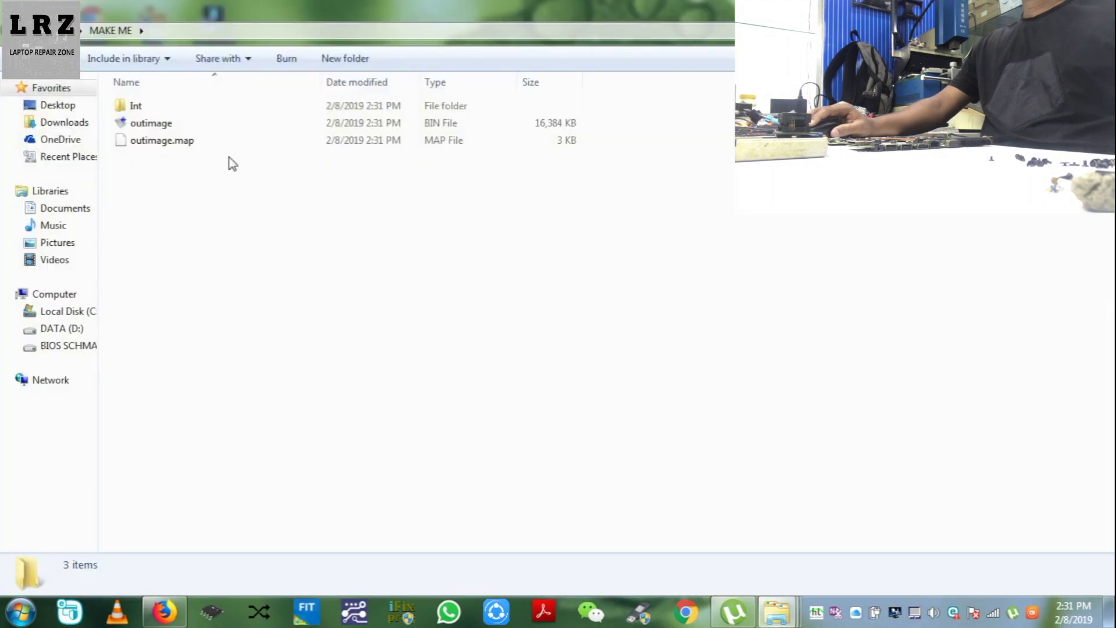
left_click(166, 125)
right_click(165, 126)
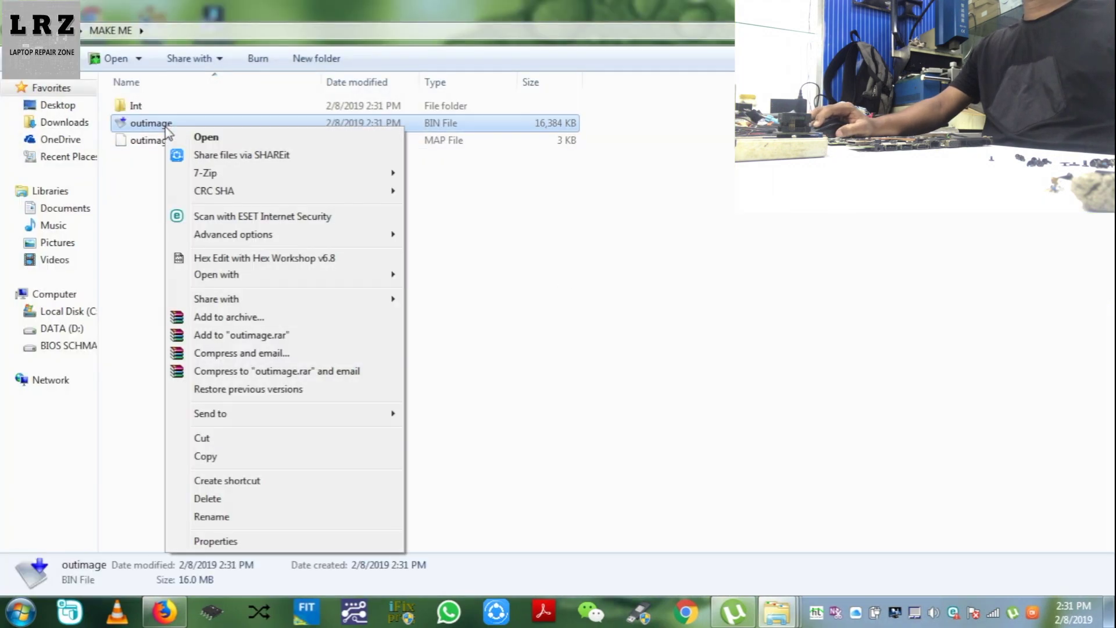
left_click(205, 456)
key("super+d")
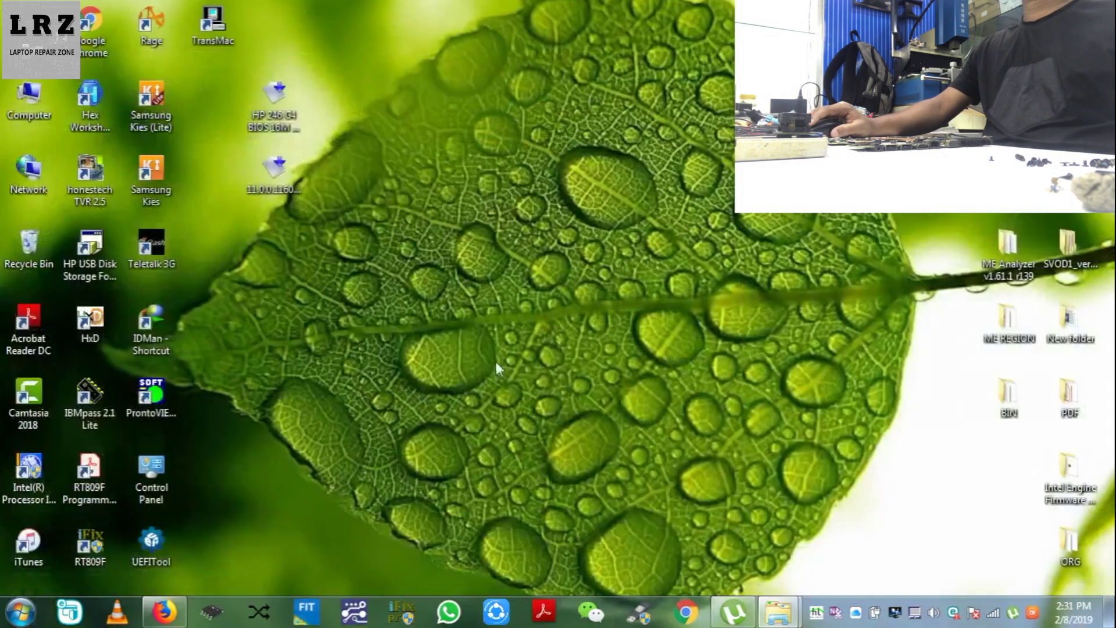
right_click(365, 281)
left_click(395, 351)
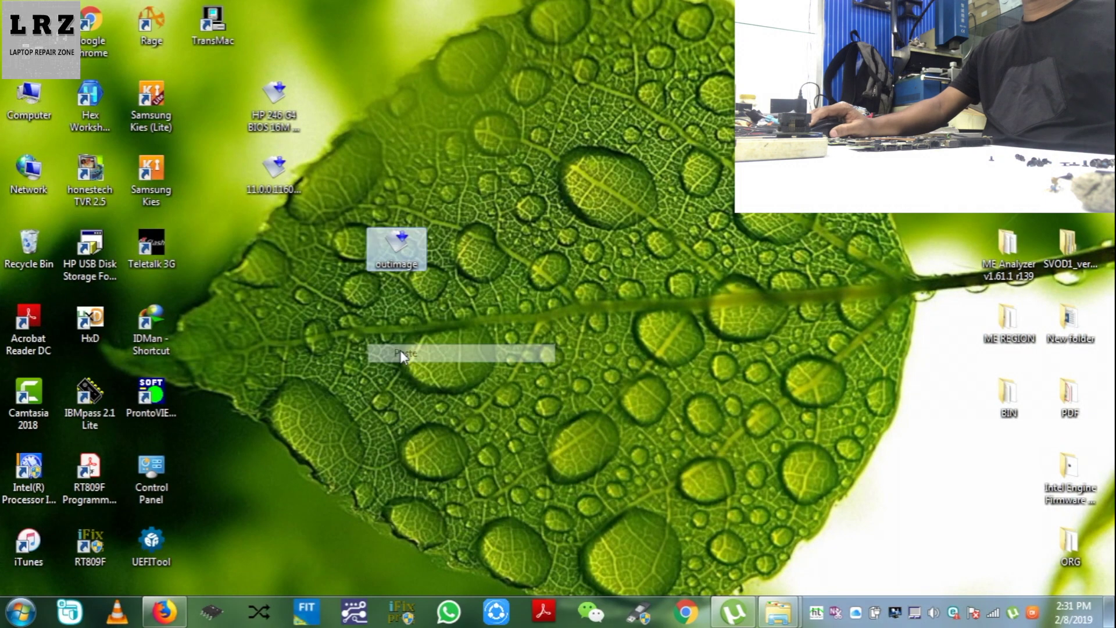
- Rename the outimage file on the desktop as 6050a2730801 clean
right_click(393, 248)
left_click(436, 559)
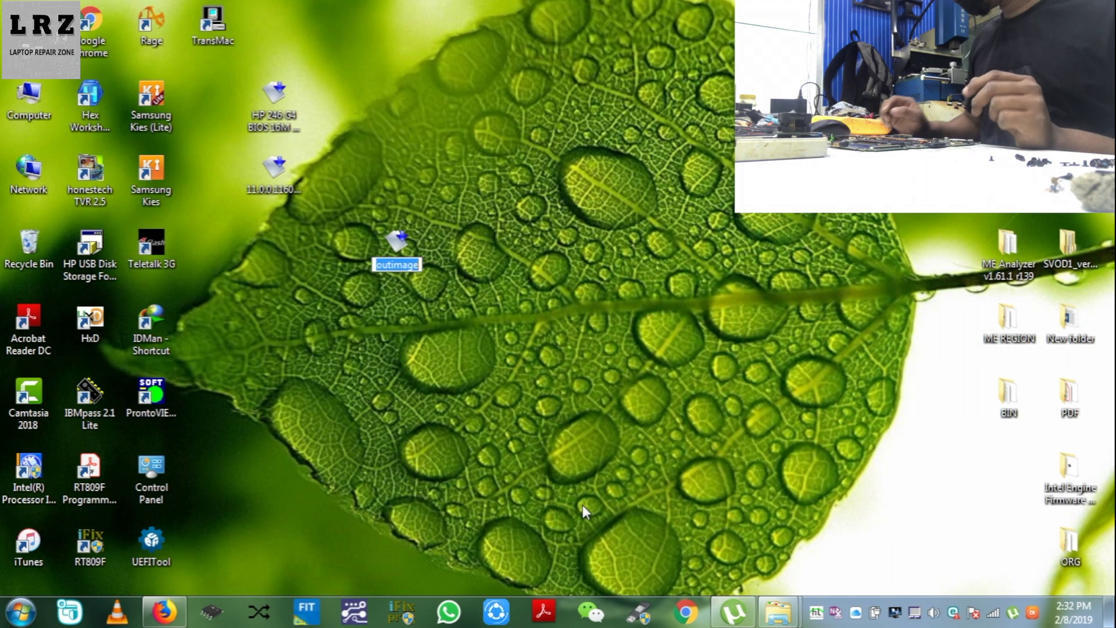
type("60")
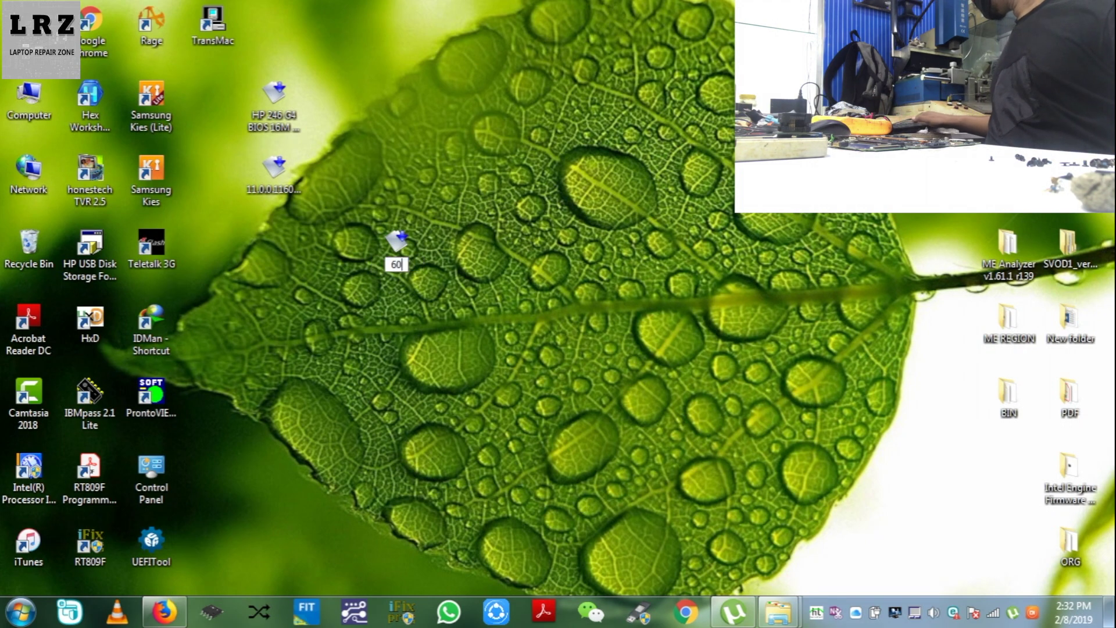
type("50a2")
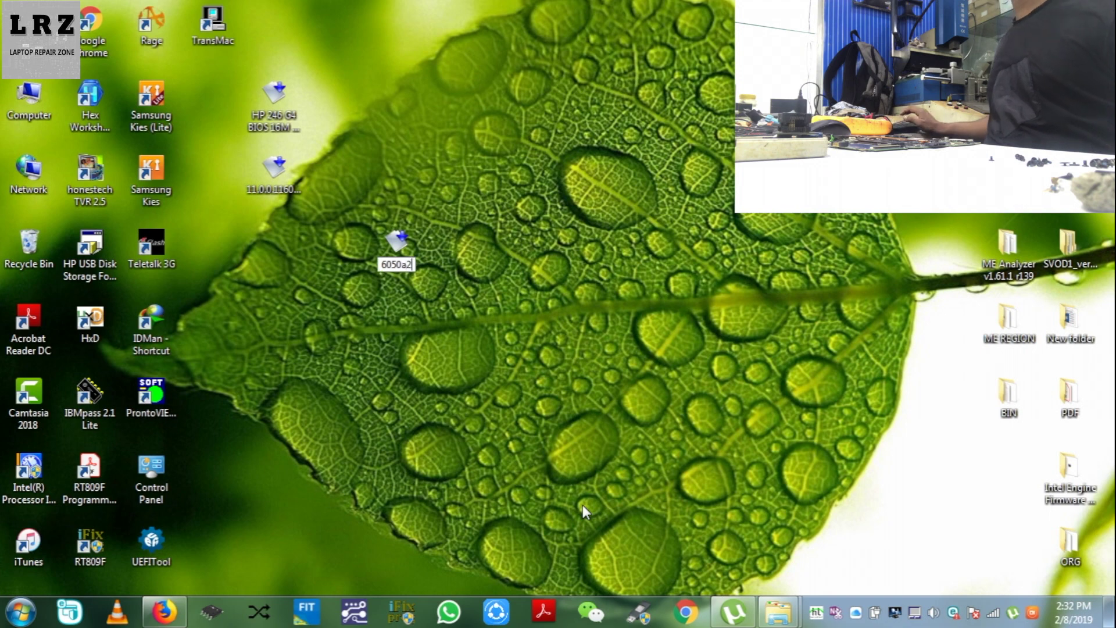
type("7")
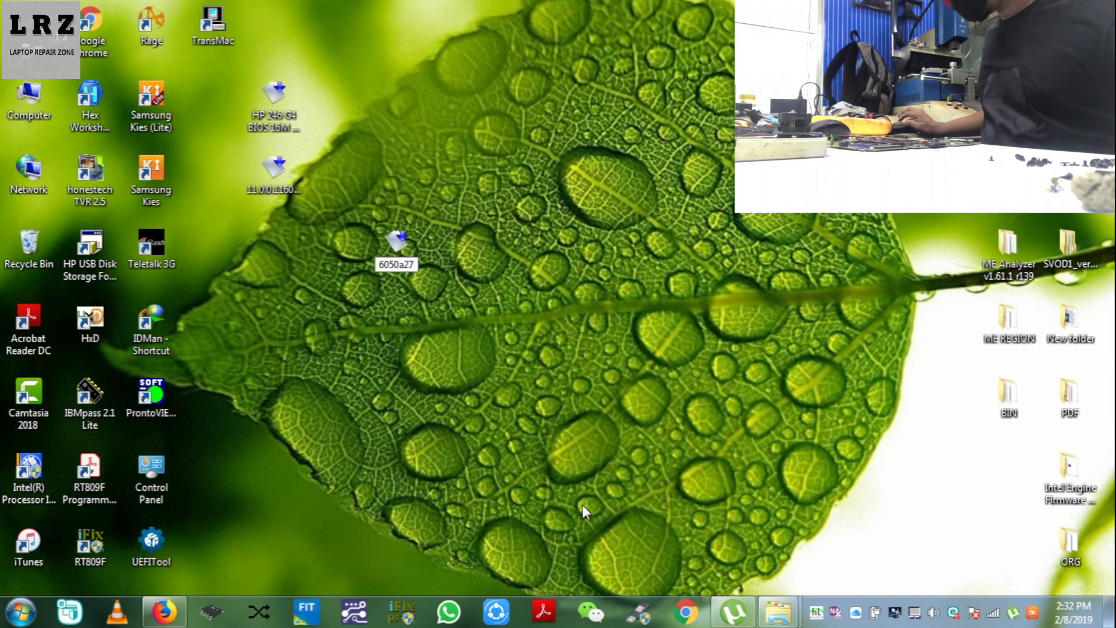
type("30")
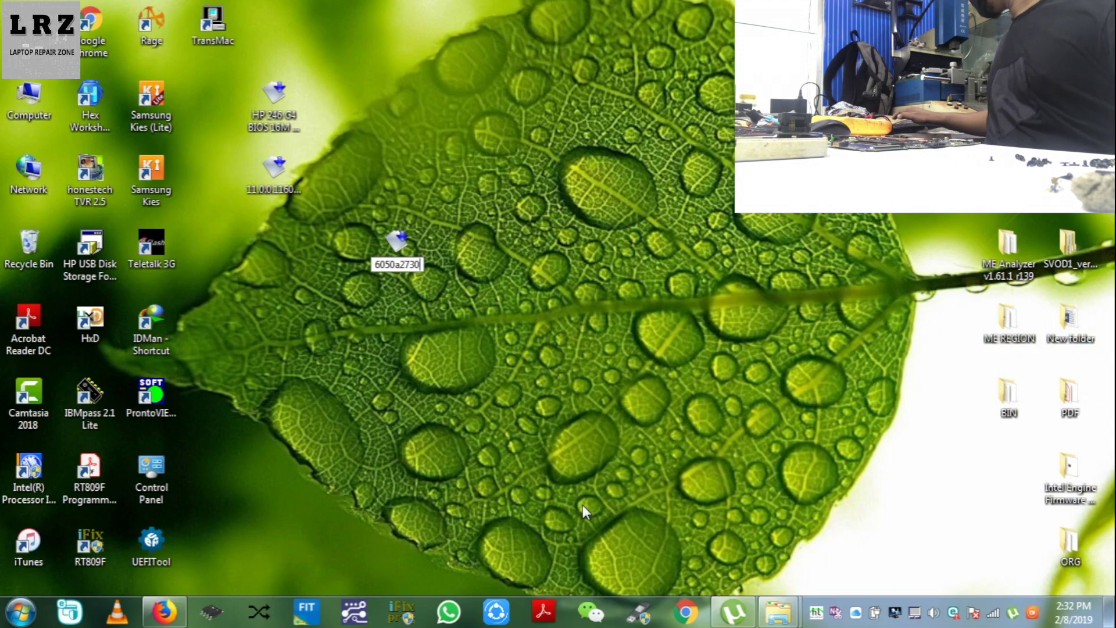
type("801 cle")
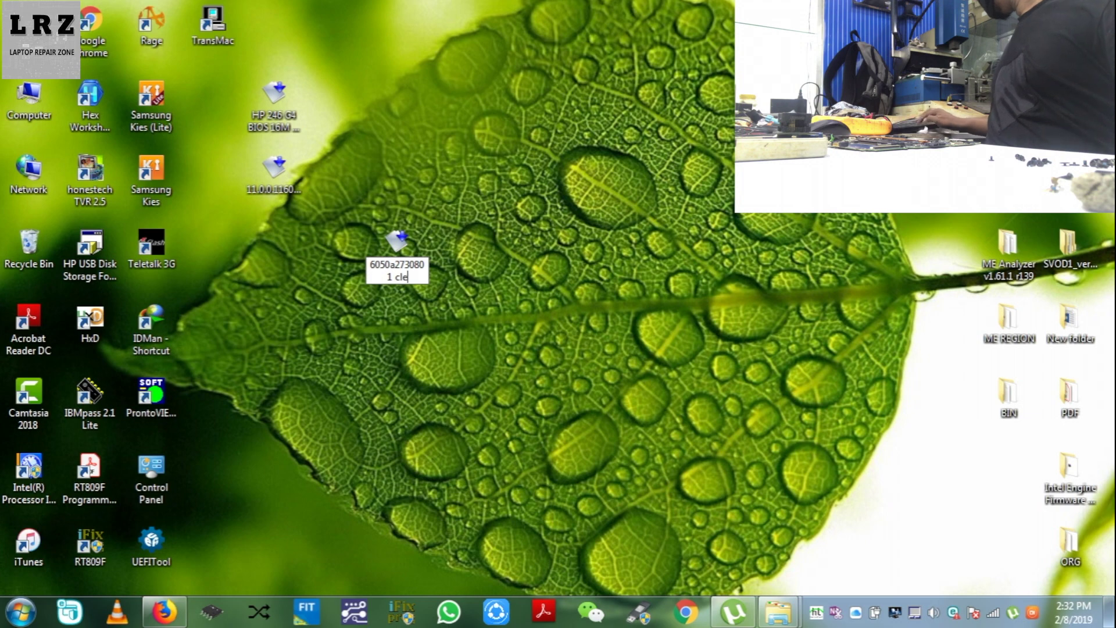
type("an")
key("Return")
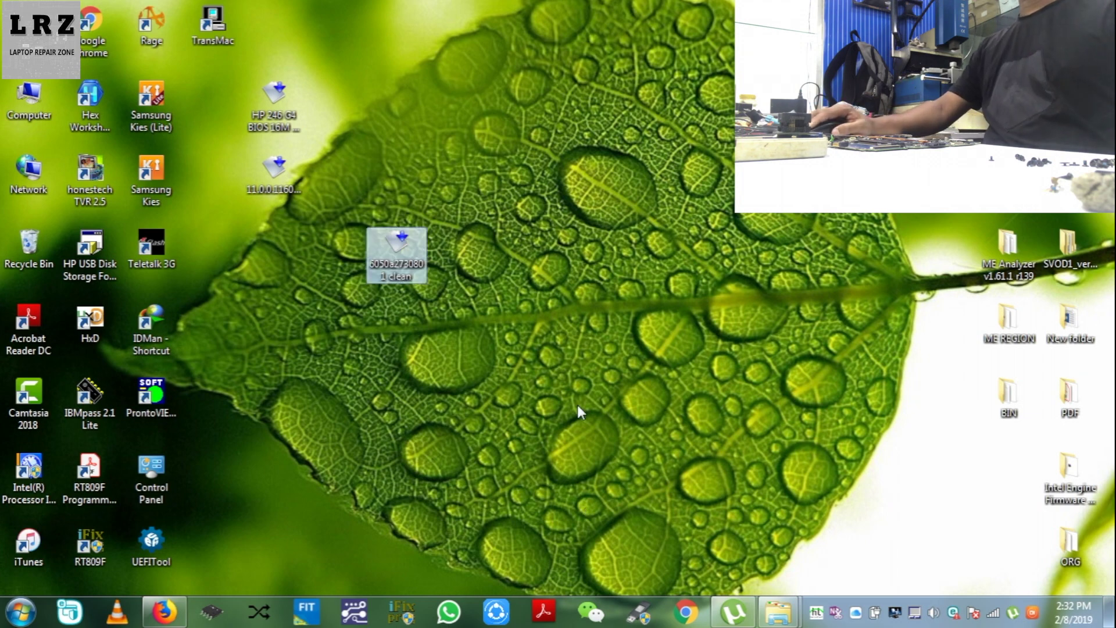
left_click(404, 397)
- Launch the RT809F programmer software, declining the newer version download, and identify the connected chip with SmartID
left_click(401, 611)
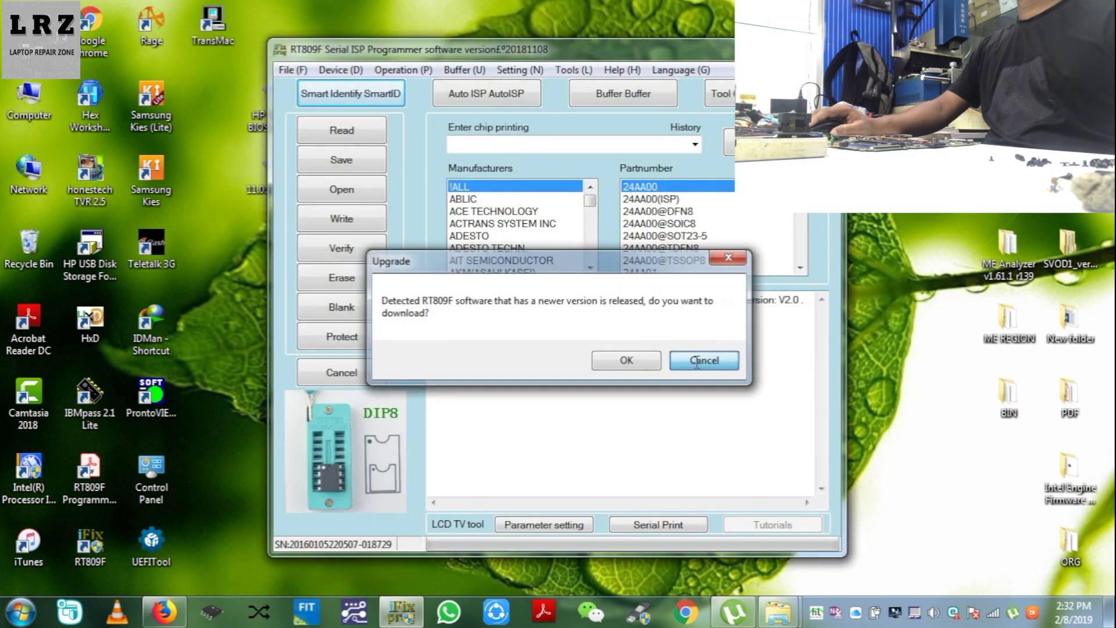
left_click(700, 360)
left_click(317, 96)
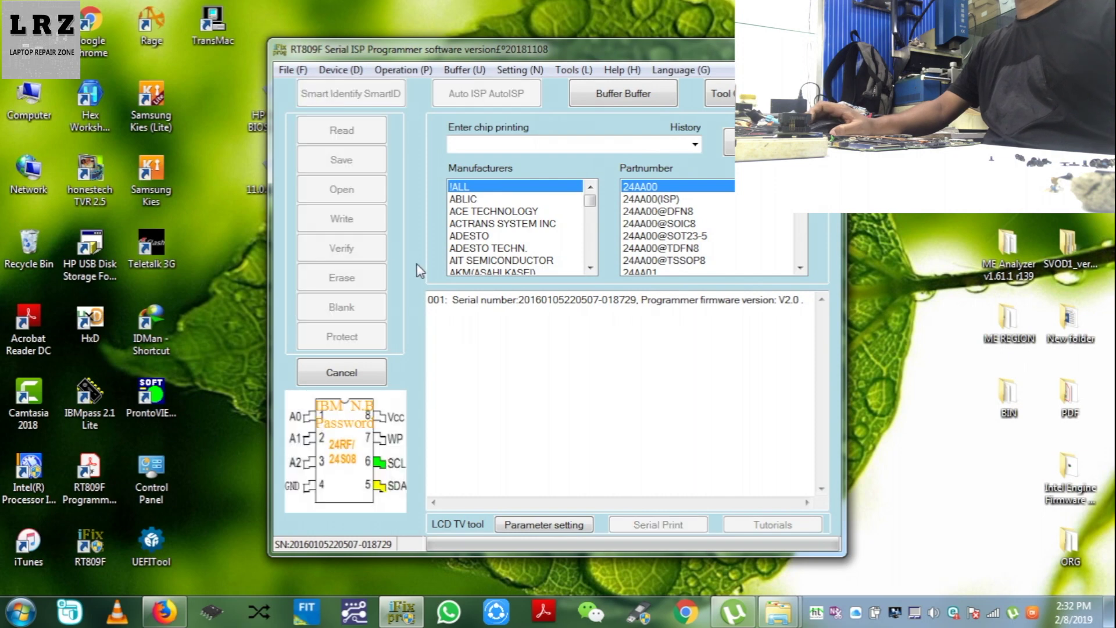
- Load the 6050a2730801 clean BIN file from the desktop and start writing it to the chip
left_click(293, 70)
left_click(314, 95)
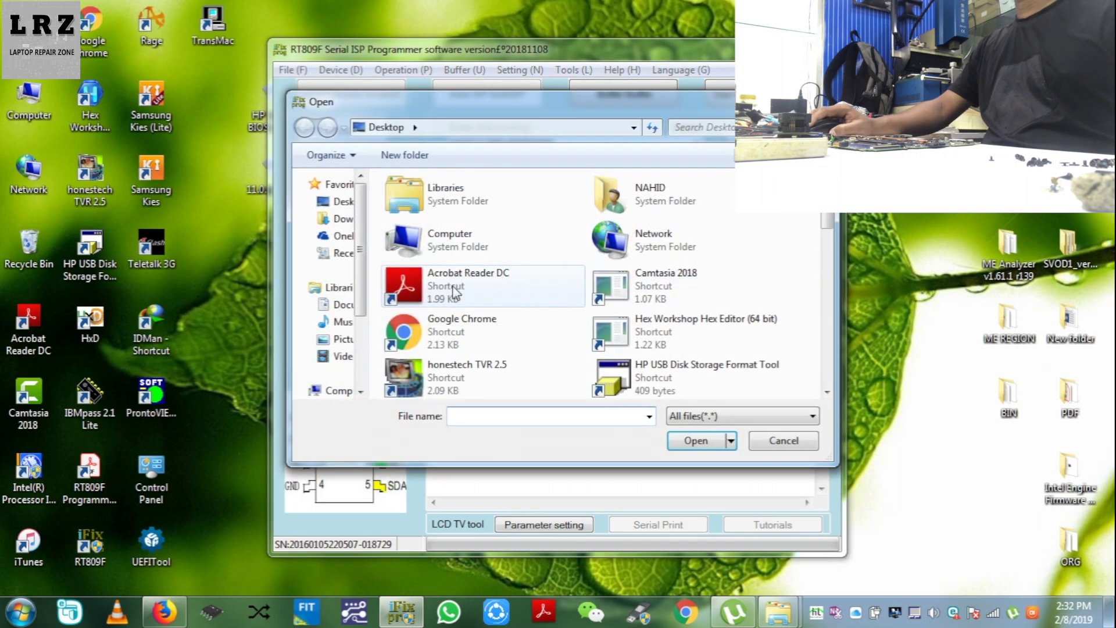
scroll(712, 327, "down", 5)
scroll(712, 327, "down", 5)
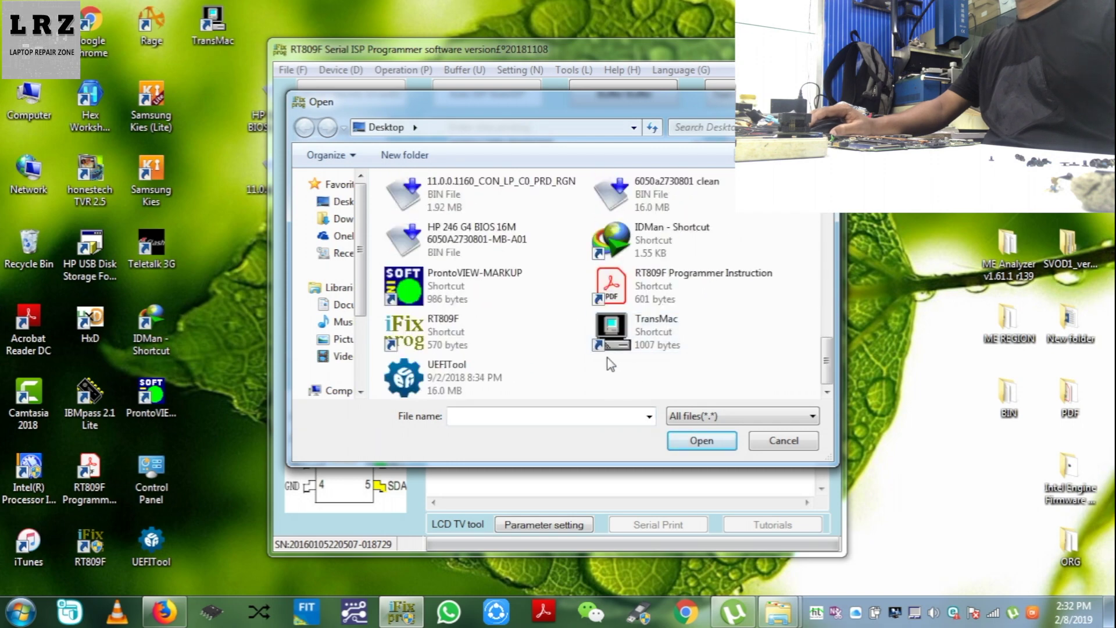
scroll(711, 328, "up", 5)
left_click(707, 317)
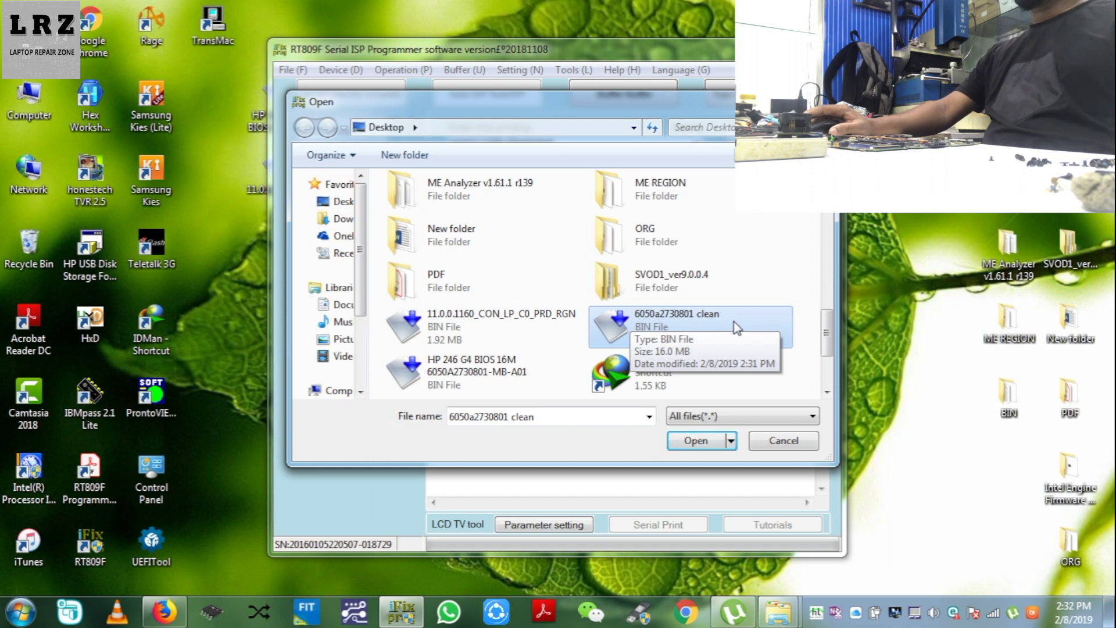
double_click(628, 328)
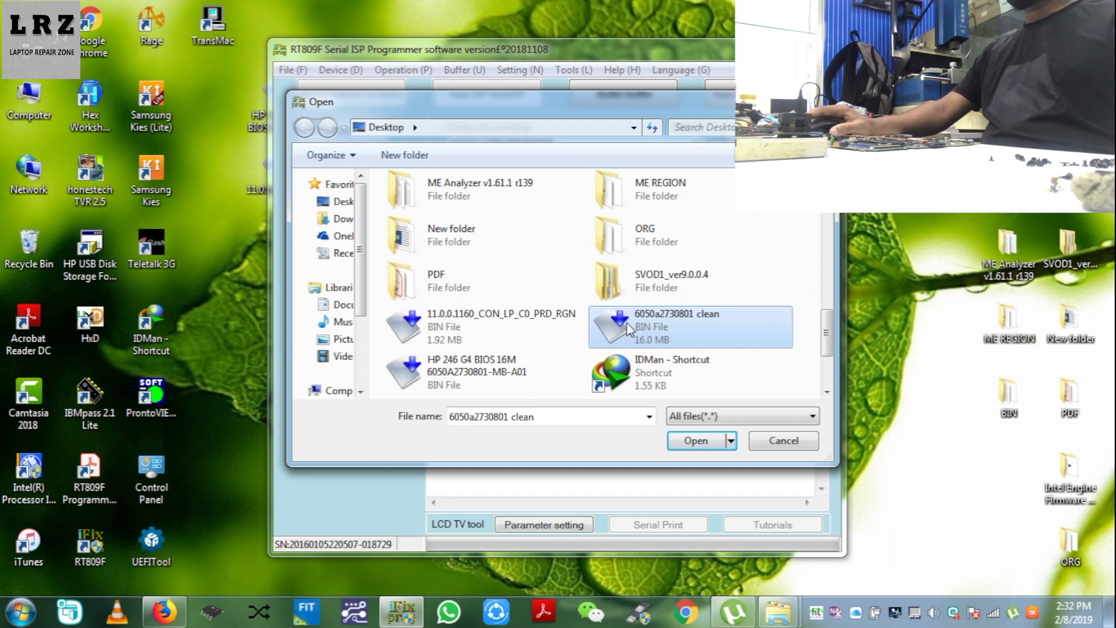
left_click(340, 227)
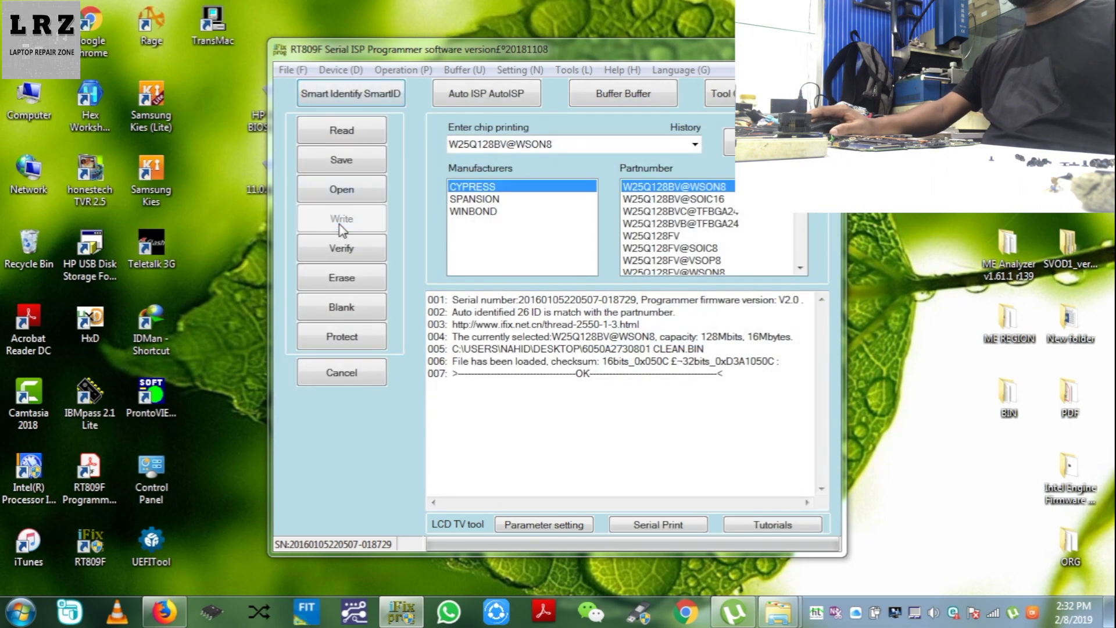